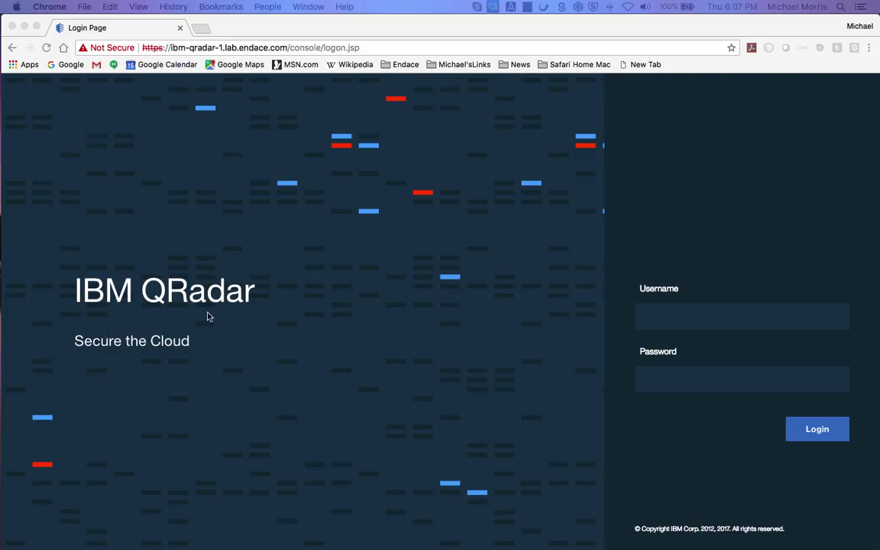
Log in with the console username and password, then zoom the Top Alarm Signatures chart to 6:26–6:47 PM.
left_click(741, 316)
type("demo")
key("Tab")
type("demo12")
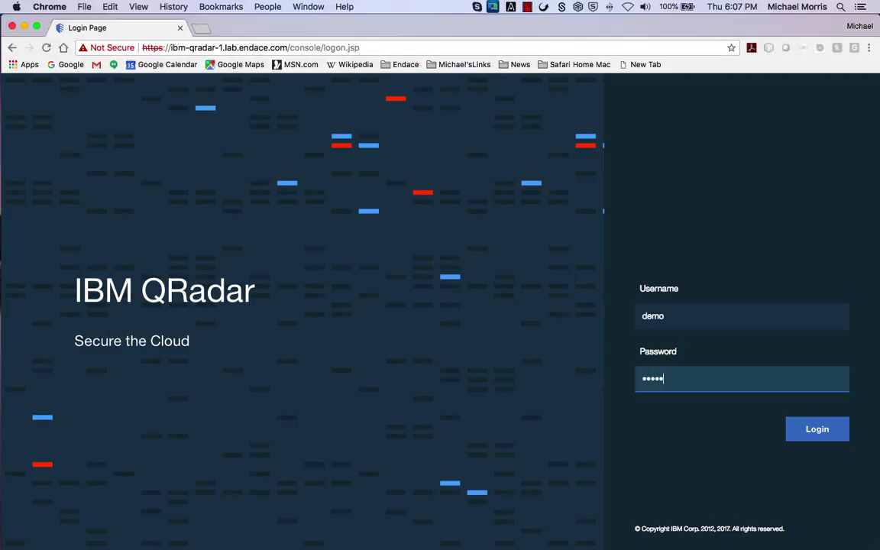
key("Return")
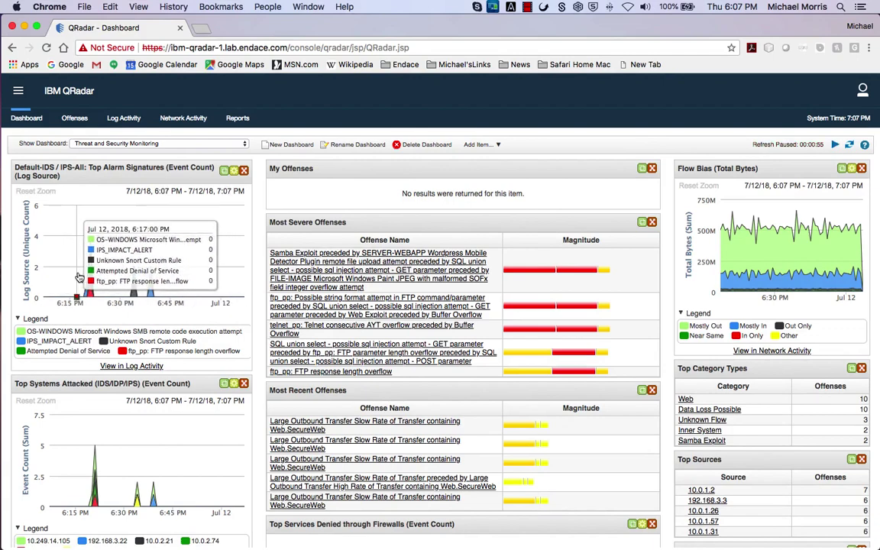
left_click_drag(106, 264, 177, 263)
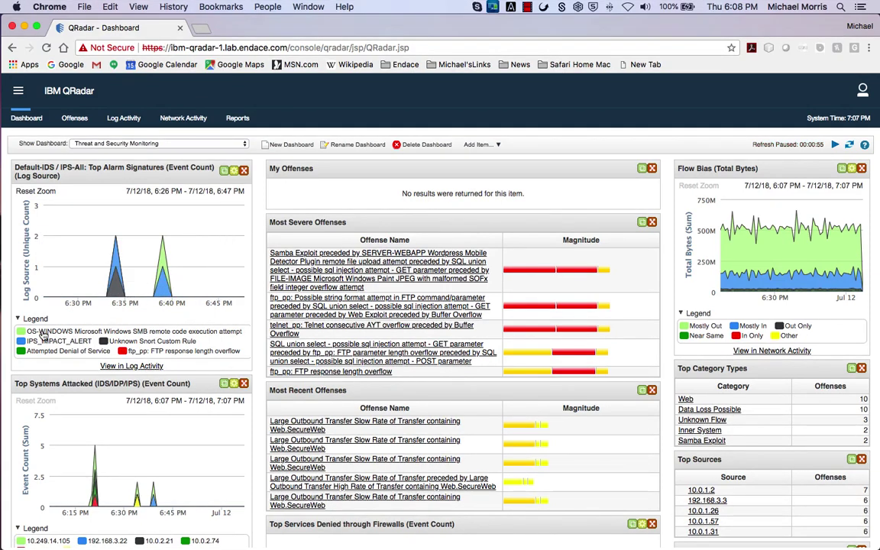
Open offense 449 from the Offenses list and highlight its source IP and asset name, 192.168.3.3.
left_click(73, 120)
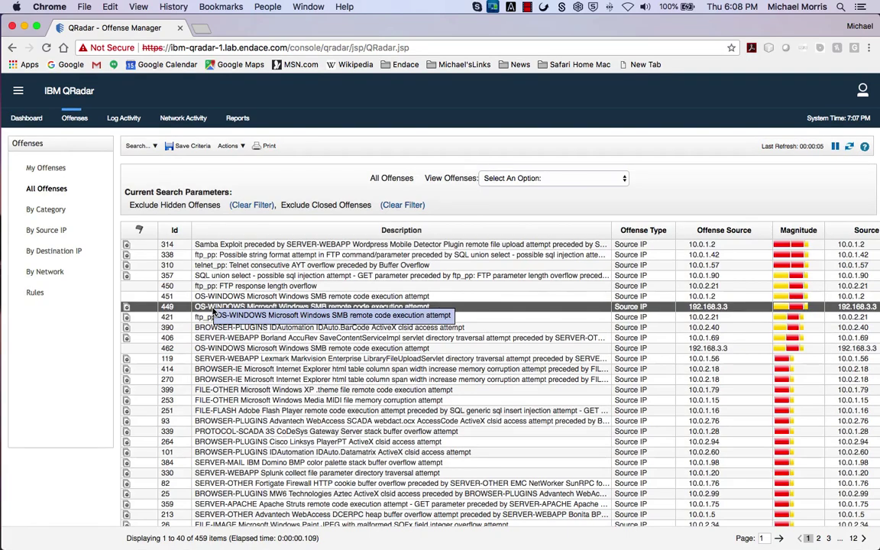
double_click(208, 307)
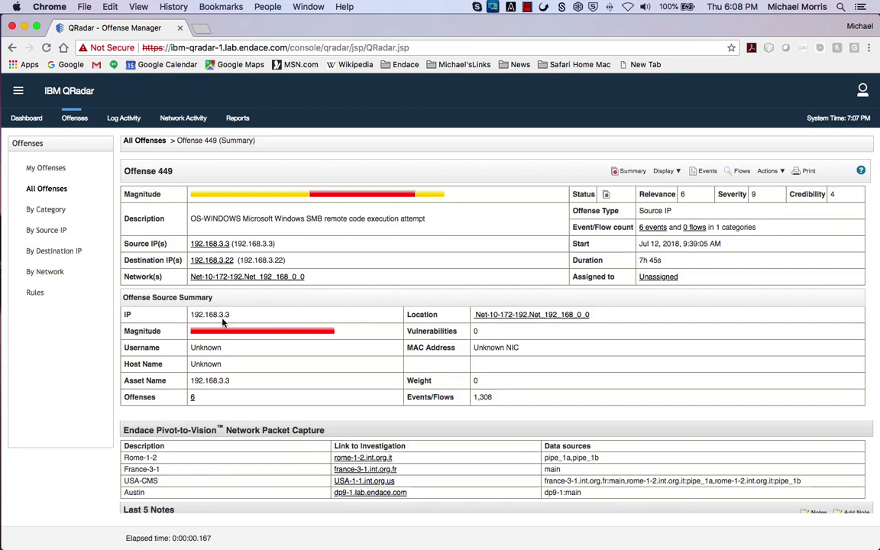
left_click_drag(189, 315, 239, 323)
left_click_drag(189, 381, 231, 385)
Bring the Endace Pivot-to-Vision Network Packet Capture section into view.
scroll(231, 386, "down", 2)
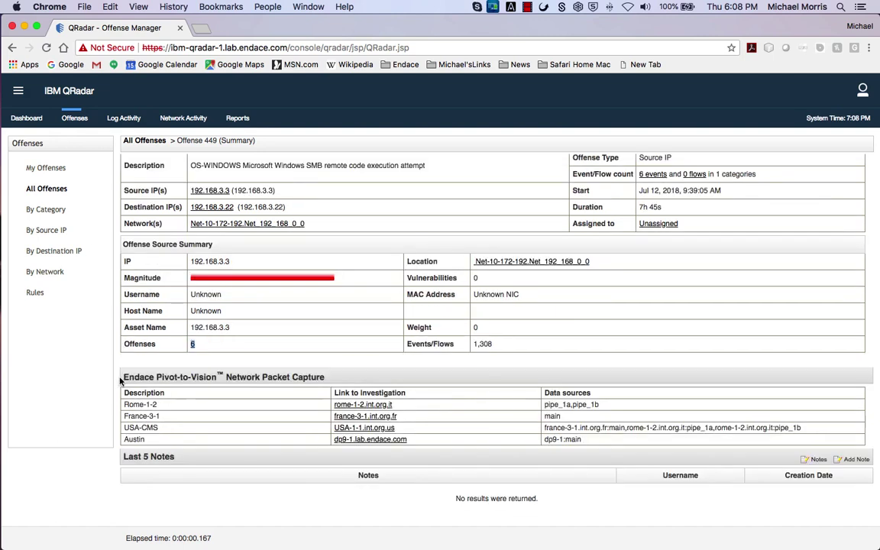
left_click_drag(121, 376, 327, 385)
left_click(314, 423)
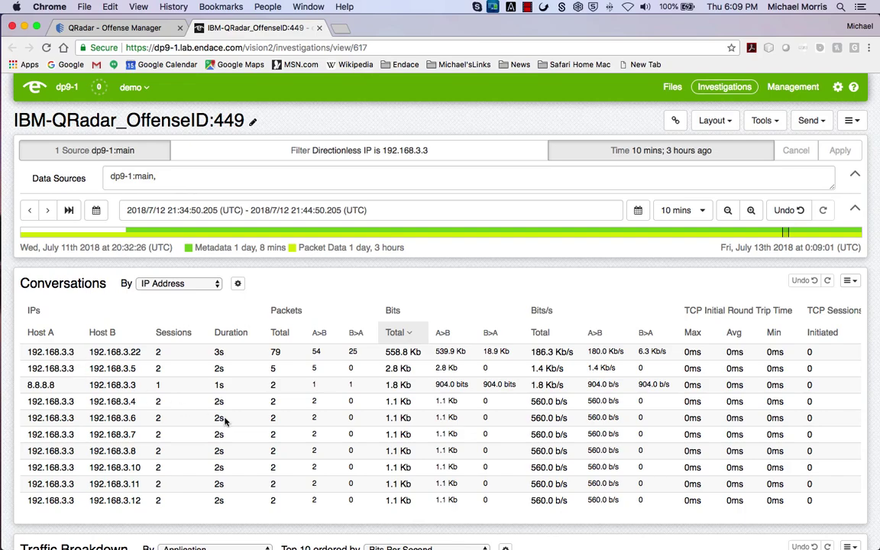
In the Traffic Breakdown chart, toggle cifs off and back on, then hide dns so only cifs shows.
scroll(225, 420, "down", 5)
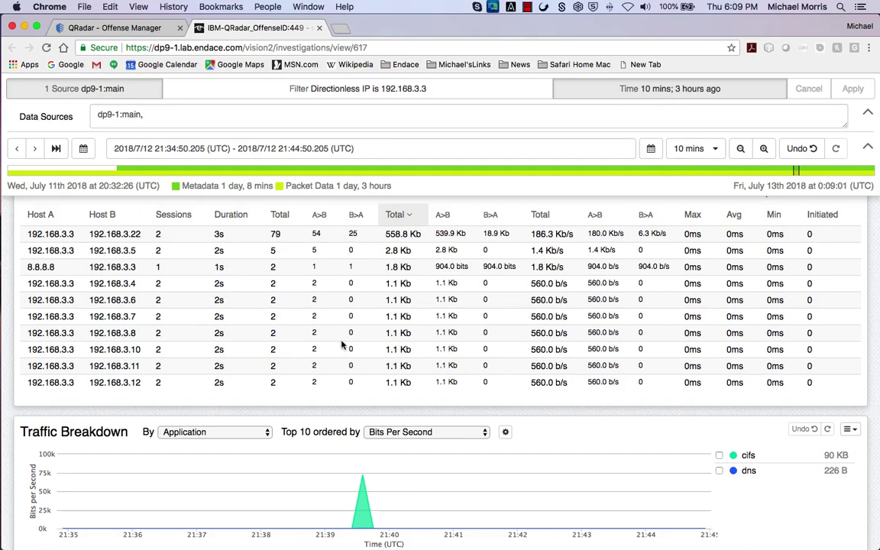
scroll(321, 298, "right", 5)
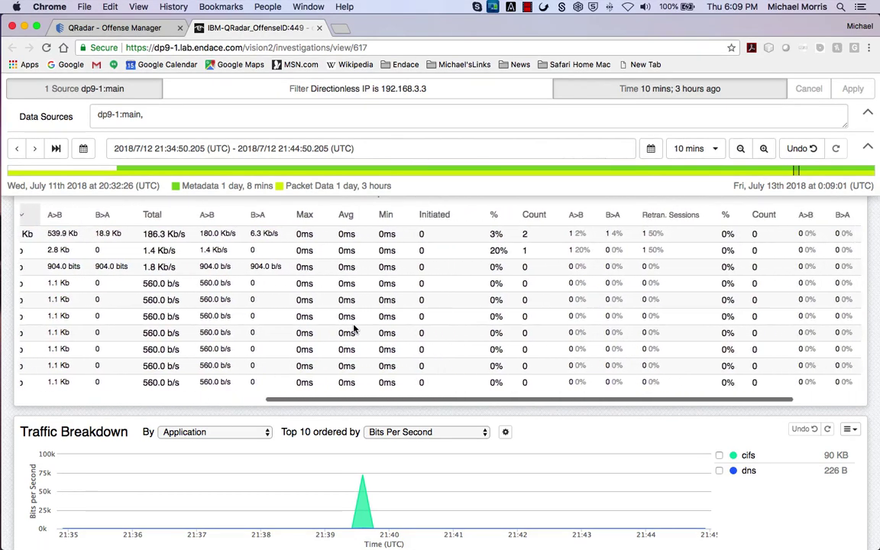
scroll(348, 332, "left", 10)
scroll(348, 333, "down", 1)
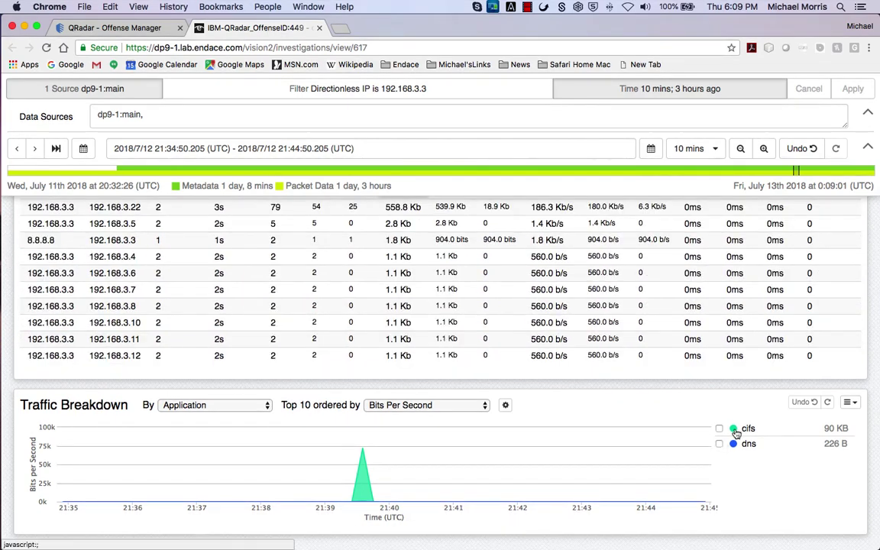
left_click(736, 431)
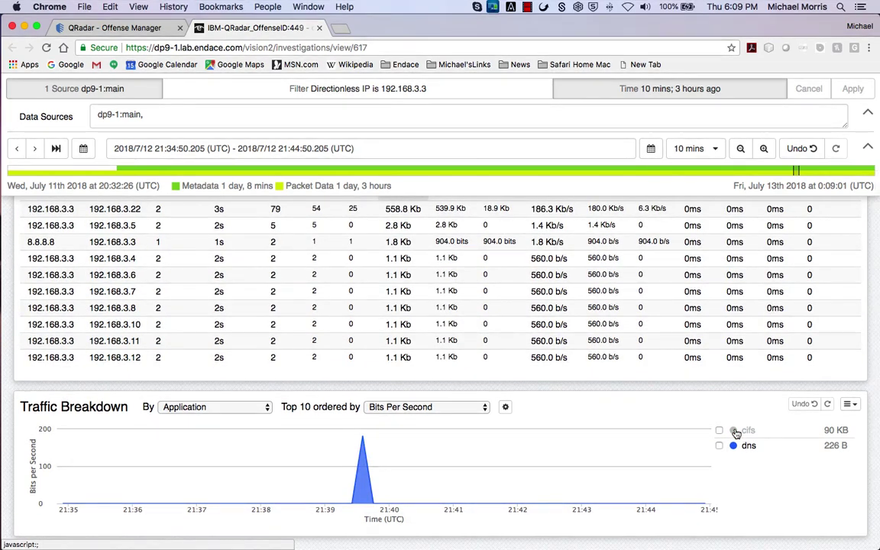
left_click(736, 432)
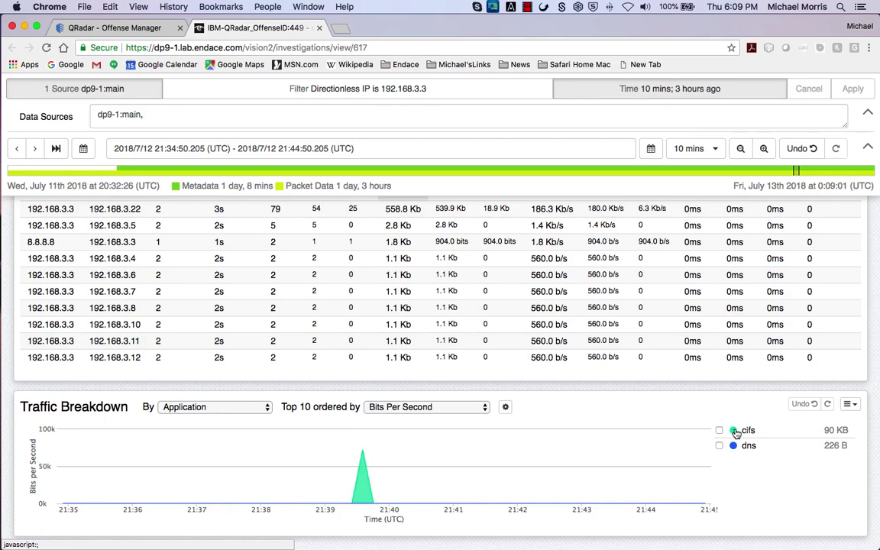
left_click(733, 447)
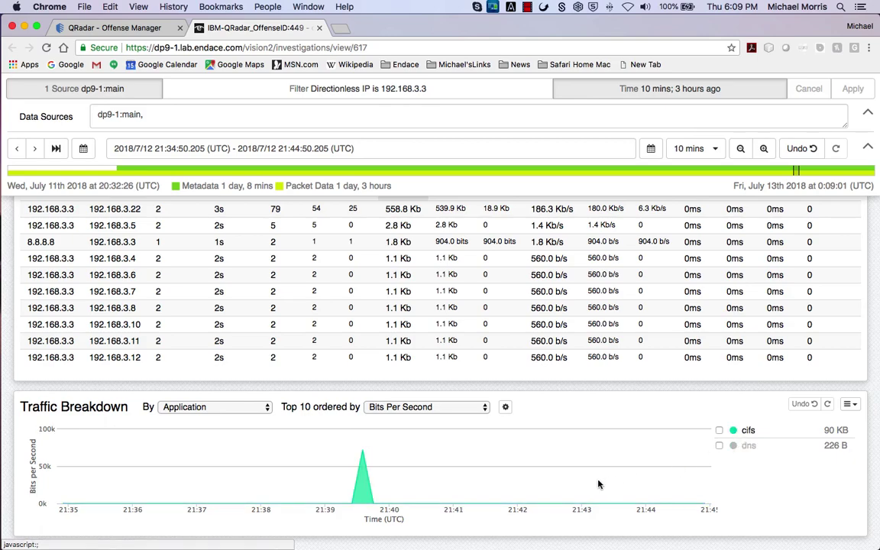
scroll(596, 481, "up", 4)
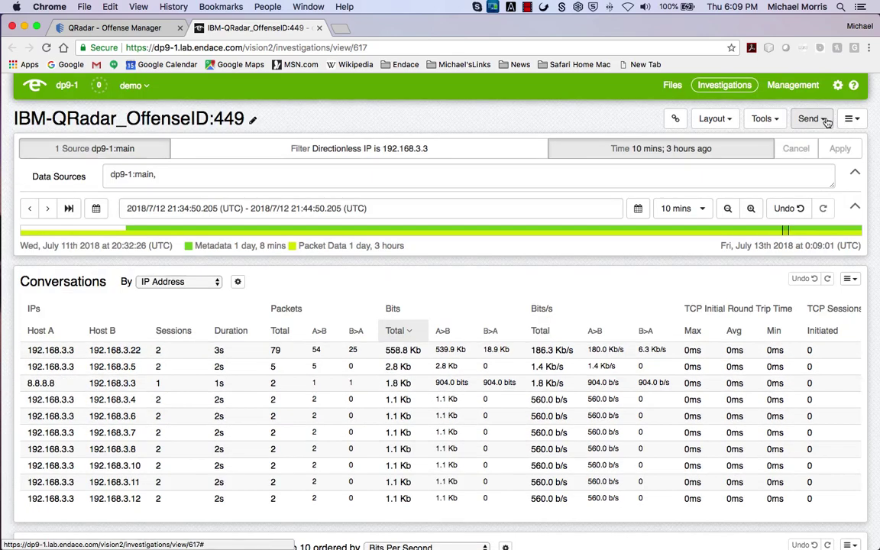
Send the investigation to Packets and inspect the anonymous Session Setup AndX Request, frame 9.
left_click(811, 118)
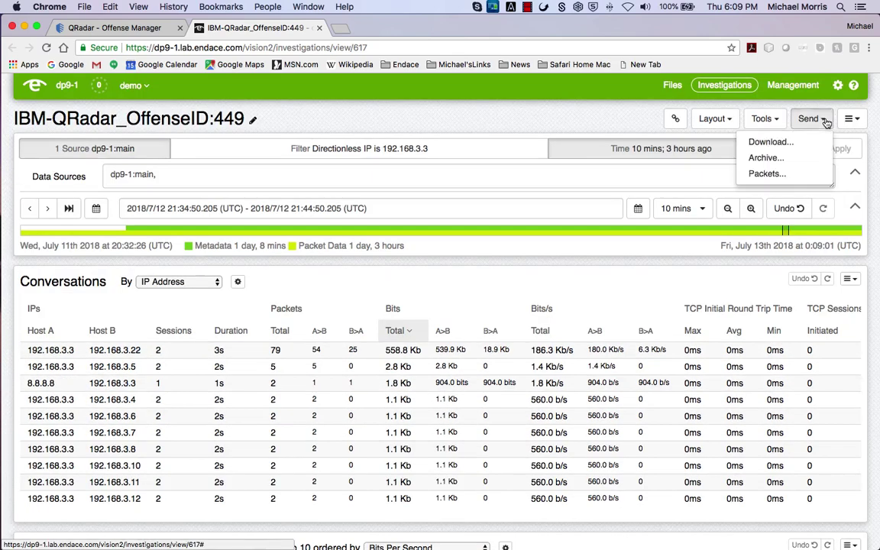
left_click(795, 174)
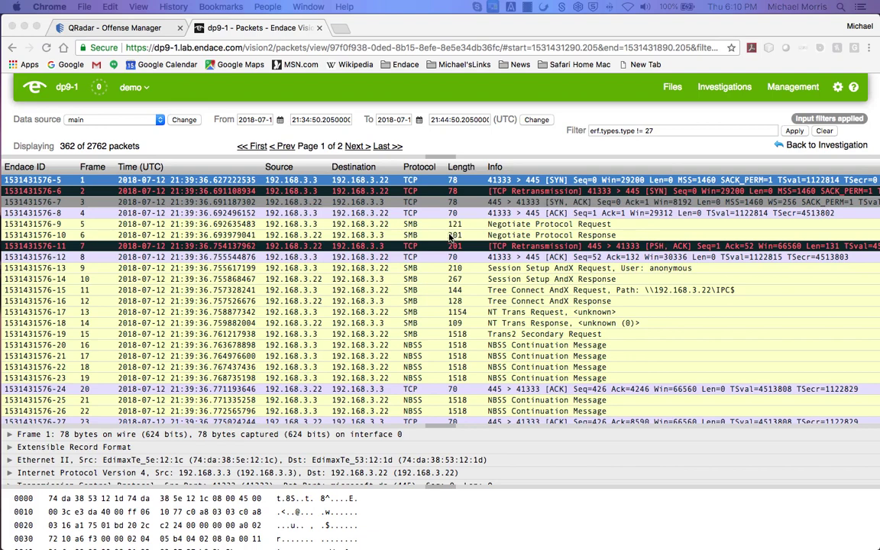
double_click(670, 268)
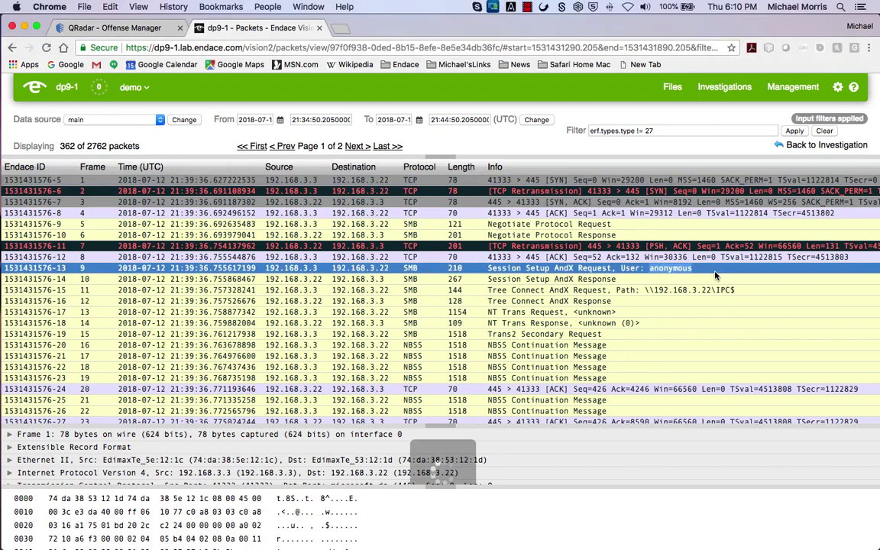
left_click(716, 271)
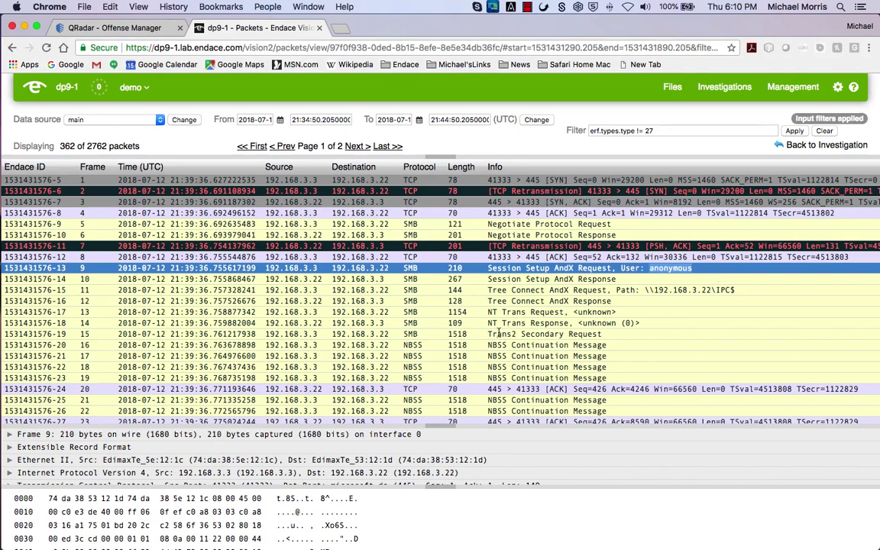
Inspect the 1154-byte NT Trans Request, frame 13, and the Trans2 Secondary Request, frame 15.
left_click_drag(446, 311, 478, 316)
left_click(479, 314)
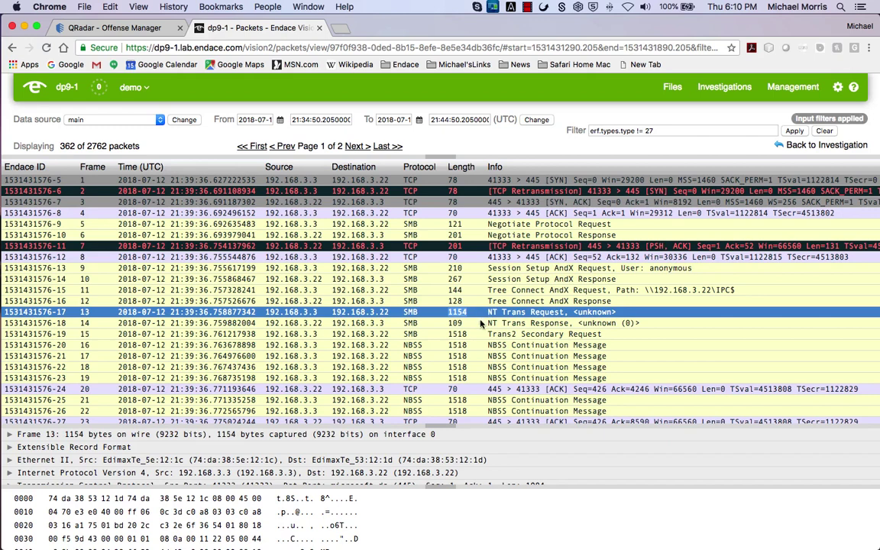
left_click_drag(489, 334, 615, 338)
left_click(615, 338)
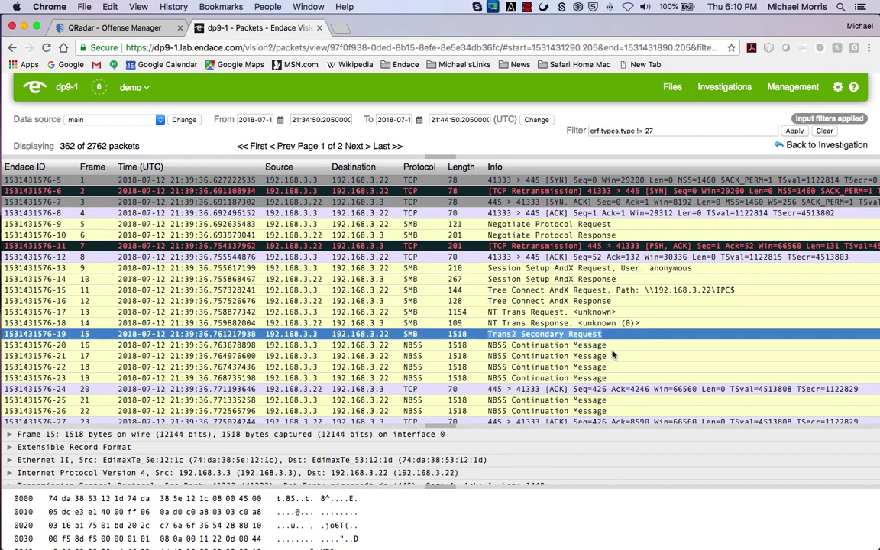
Scroll down and inspect frame 80, the DNS standard query response reporting server failure.
scroll(581, 360, "down", 1)
scroll(581, 360, "down", 10)
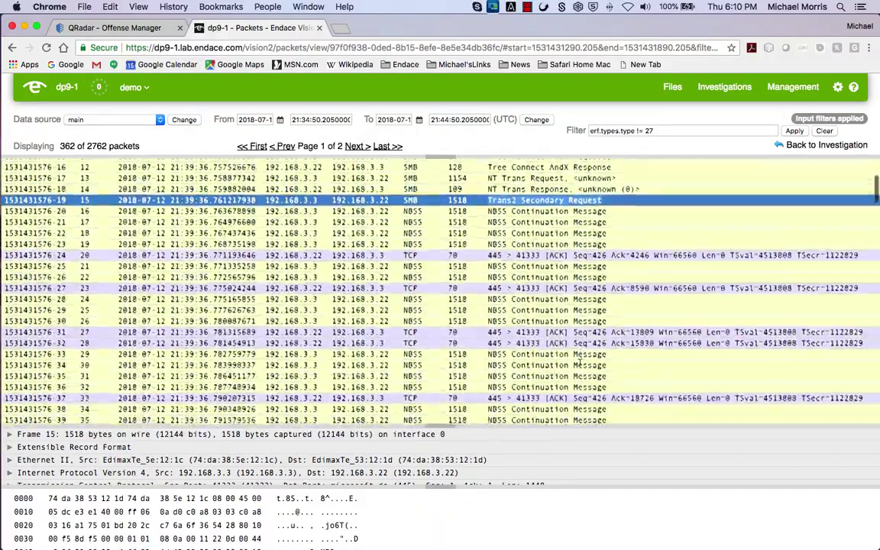
scroll(581, 363, "down", 10)
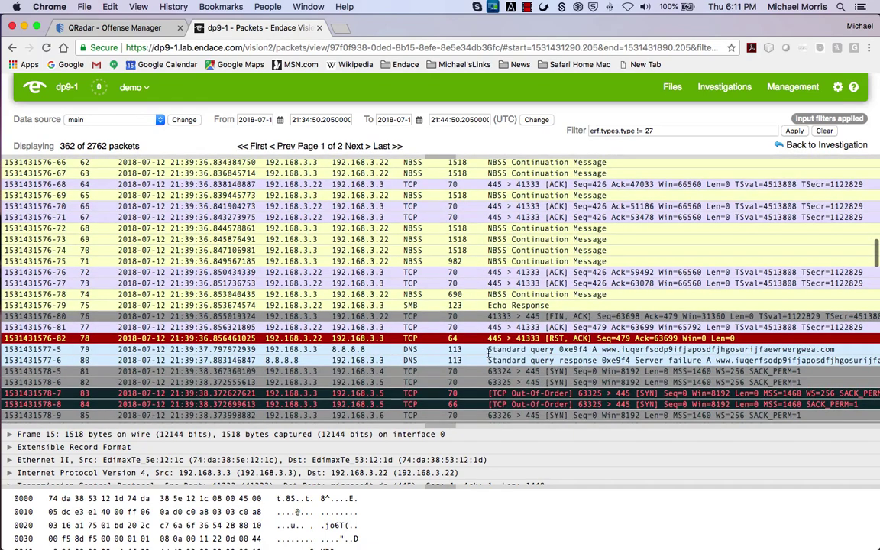
left_click_drag(636, 359, 824, 364)
left_click_drag(824, 364, 825, 364)
Scroll the packet list to the run of port-445 SYN scan packets against 192.168.3.x hosts.
scroll(741, 326, "down", 10)
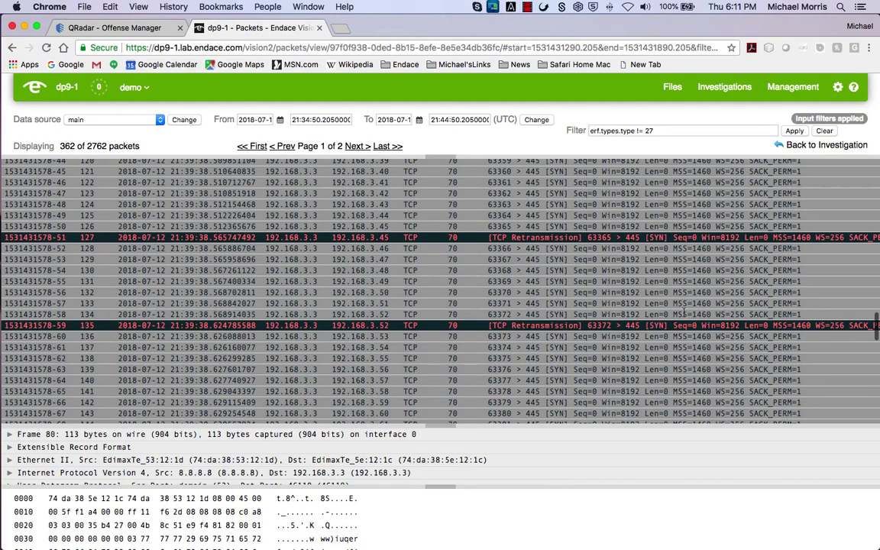
scroll(686, 312, "up", 4)
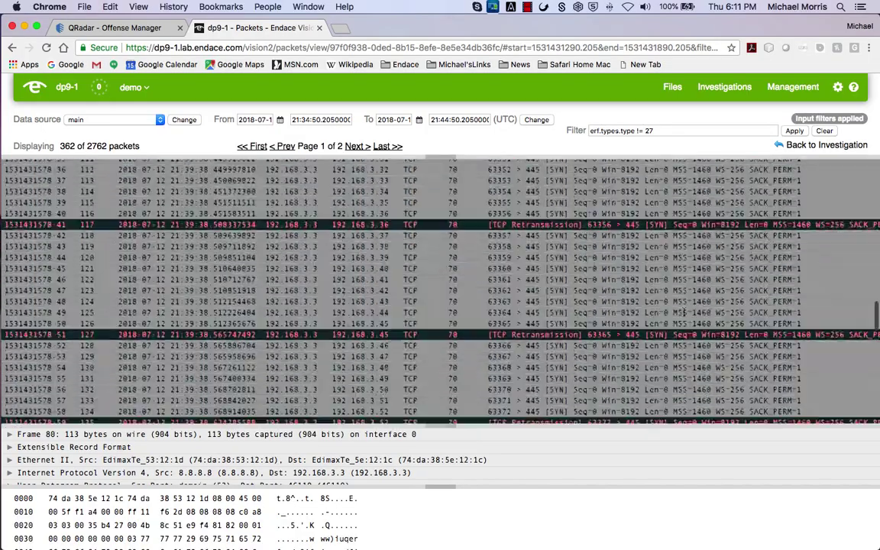
scroll(684, 313, "up", 2)
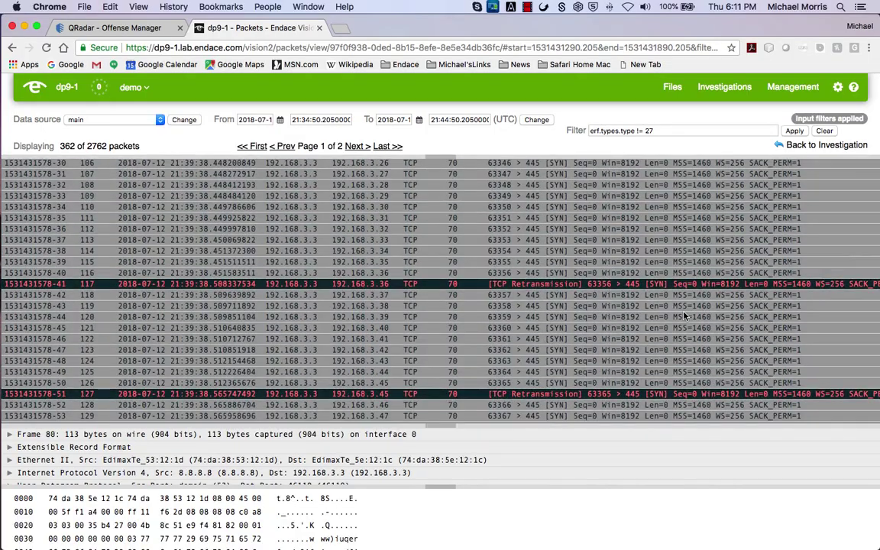
scroll(684, 314, "up", 1)
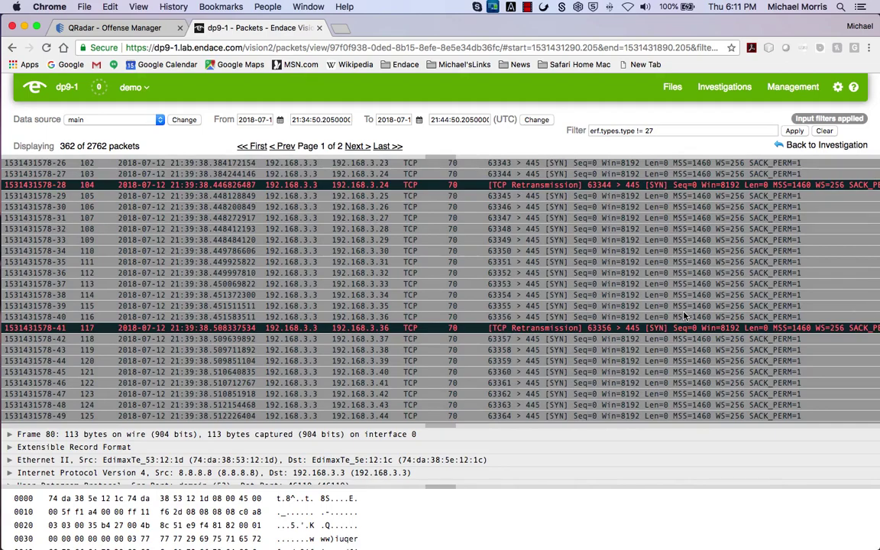
scroll(685, 315, "down", 2)
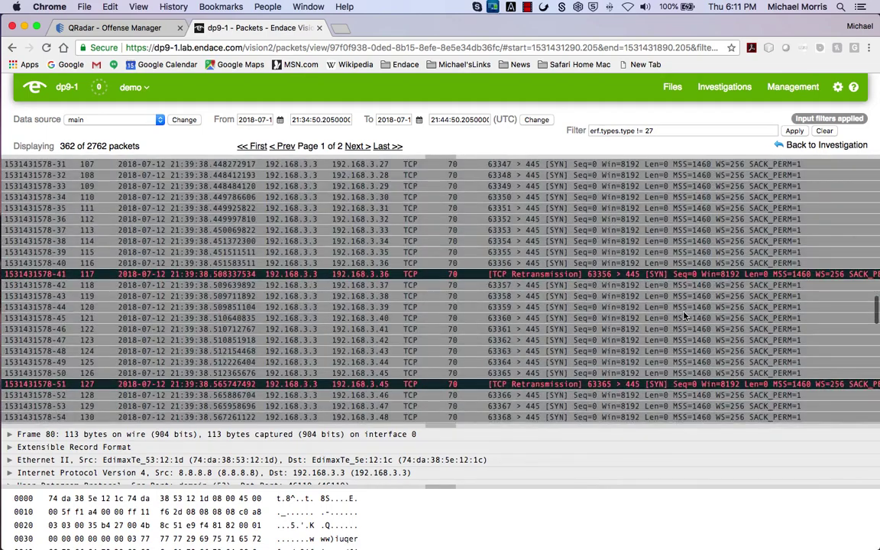